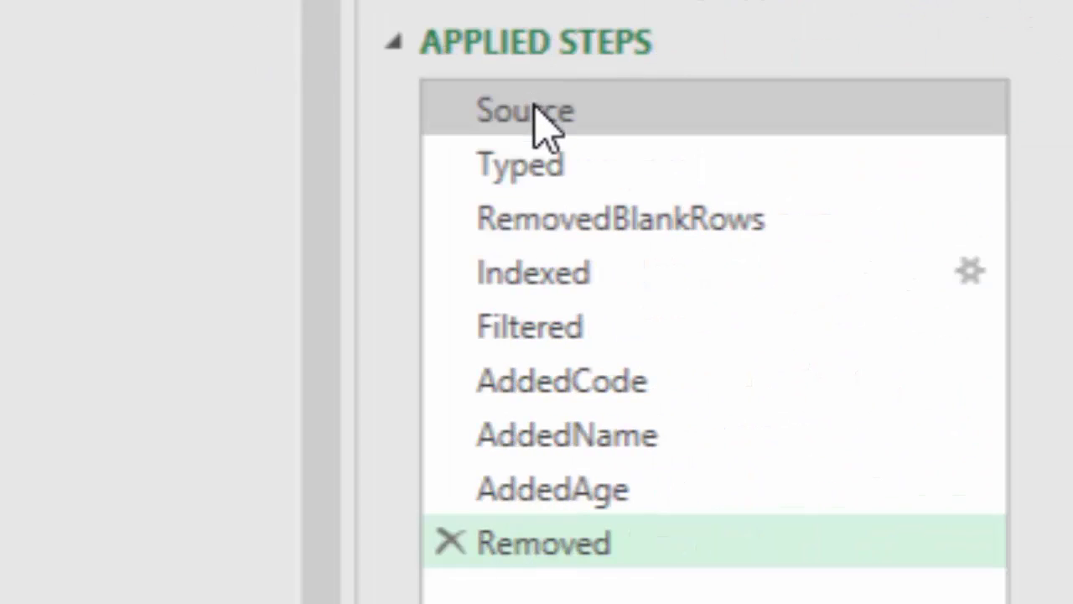
# Step through the query from Source via Typed, RemovedBlankRows, Indexed and Filtered to AddedCode
pyautogui.click(539, 118)
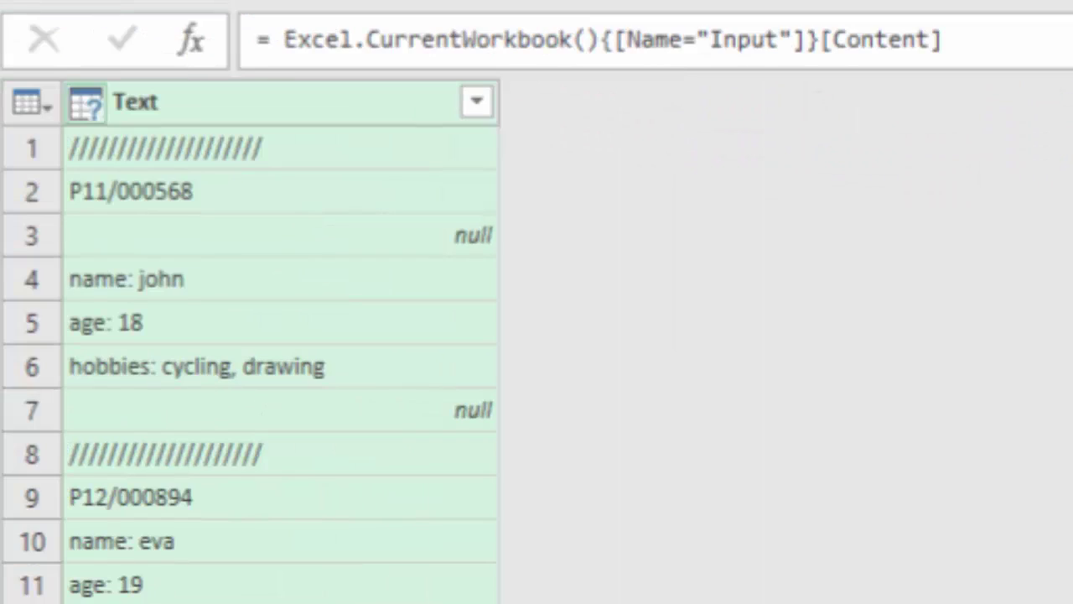
pyautogui.press('Down')
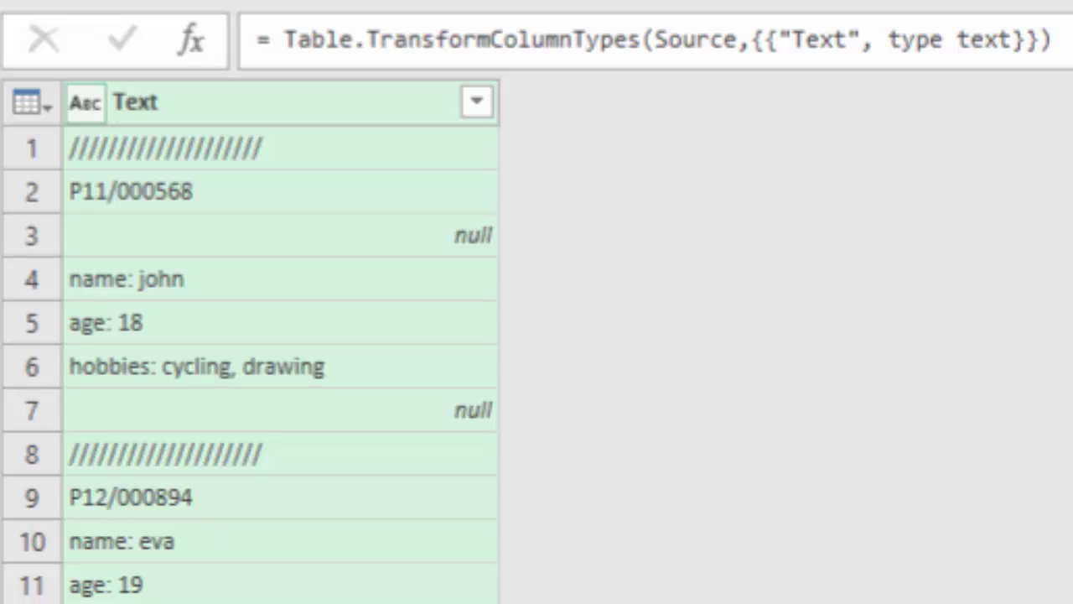
pyautogui.press('Down')
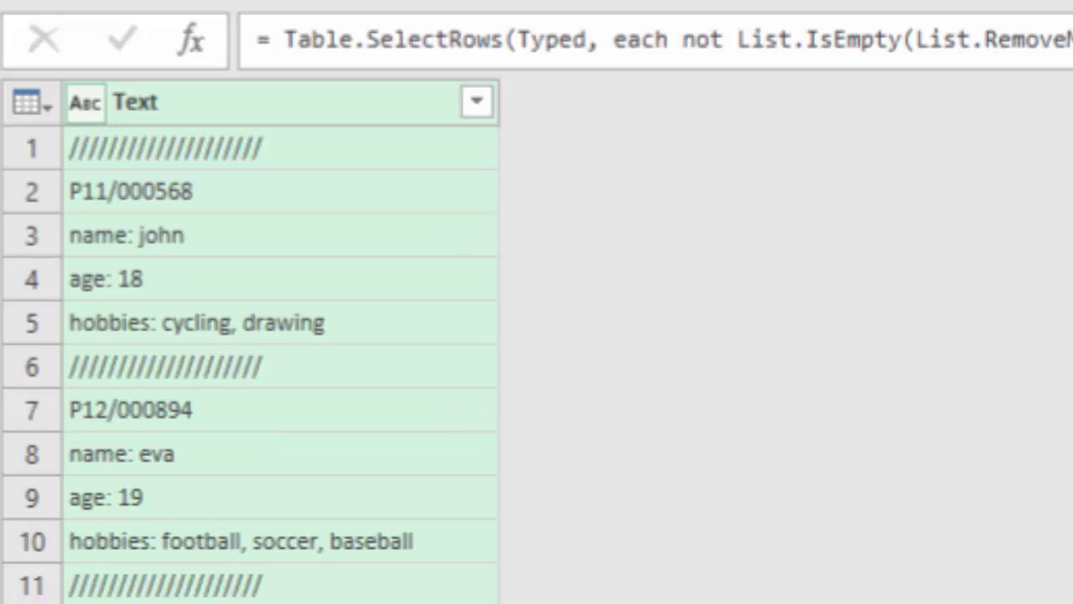
pyautogui.press('Down')
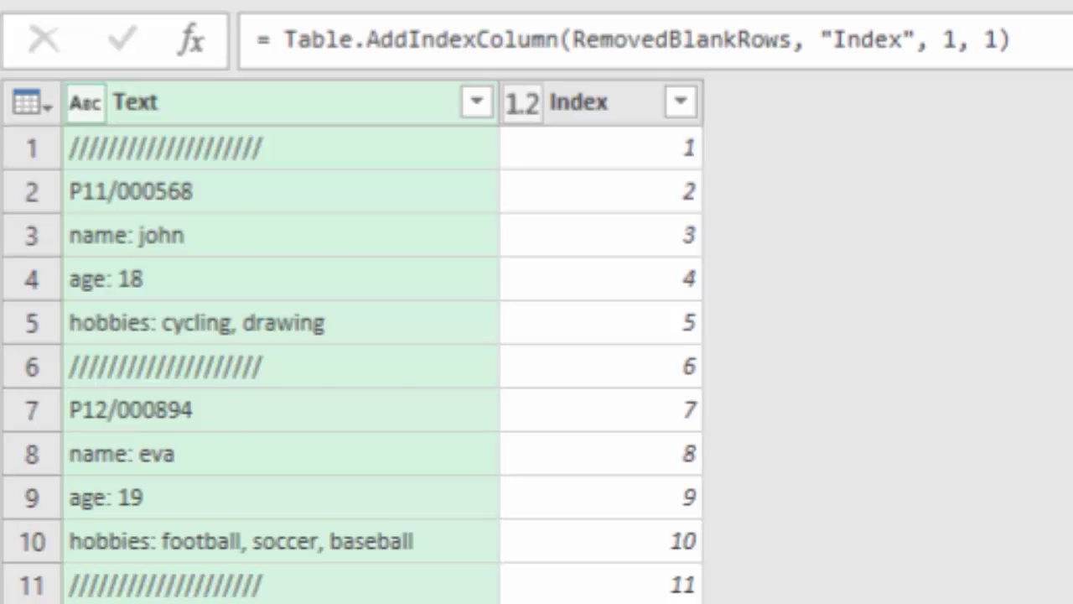
pyautogui.press('Down')
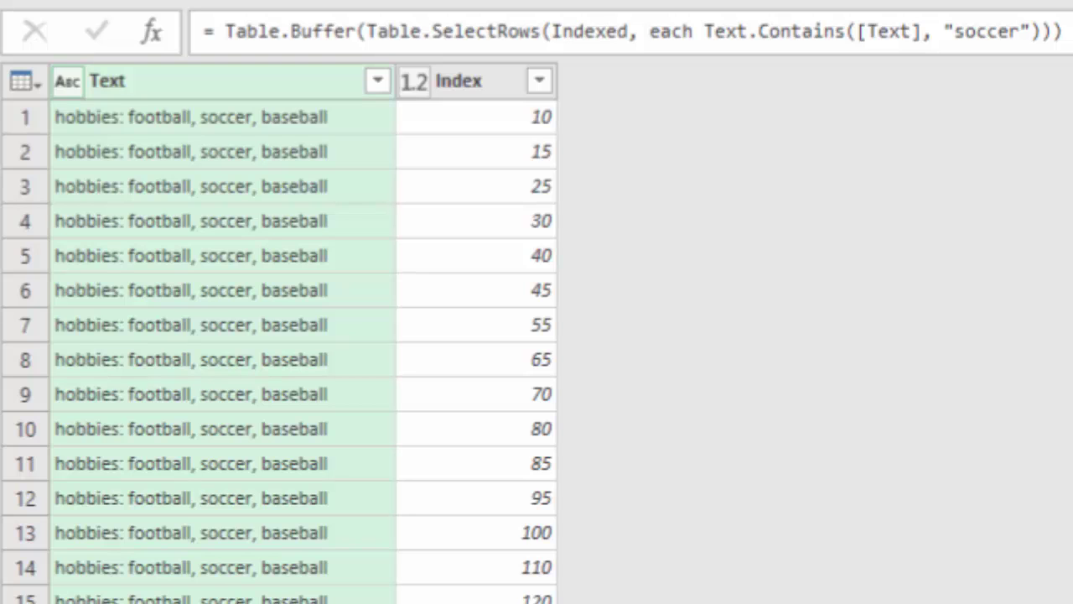
pyautogui.press('Down')
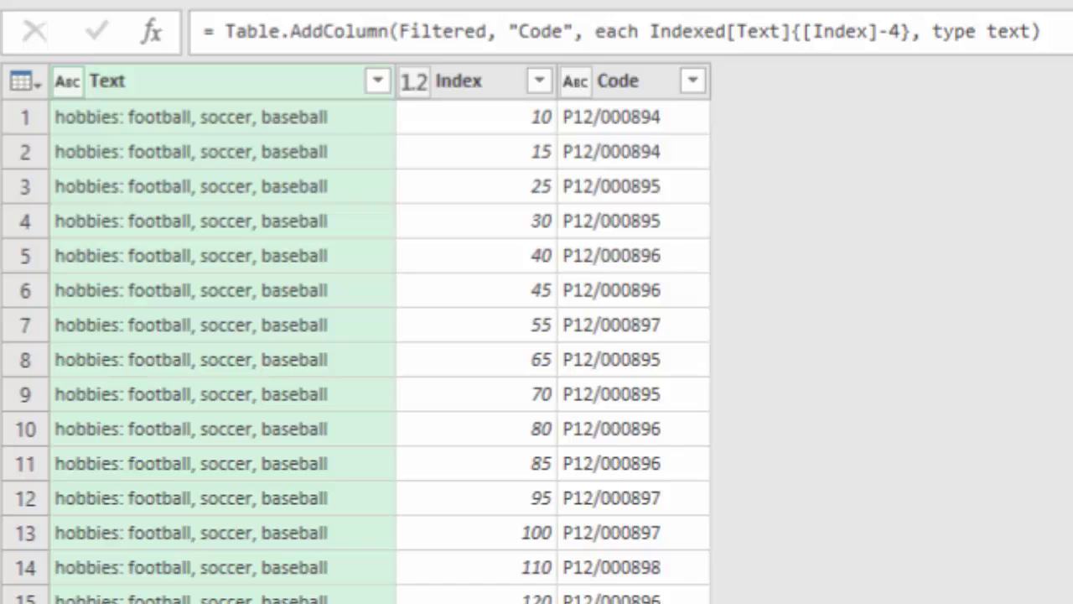
# Examine the AddedCode step's formula in the formula bar
pyautogui.click(1047, 31)
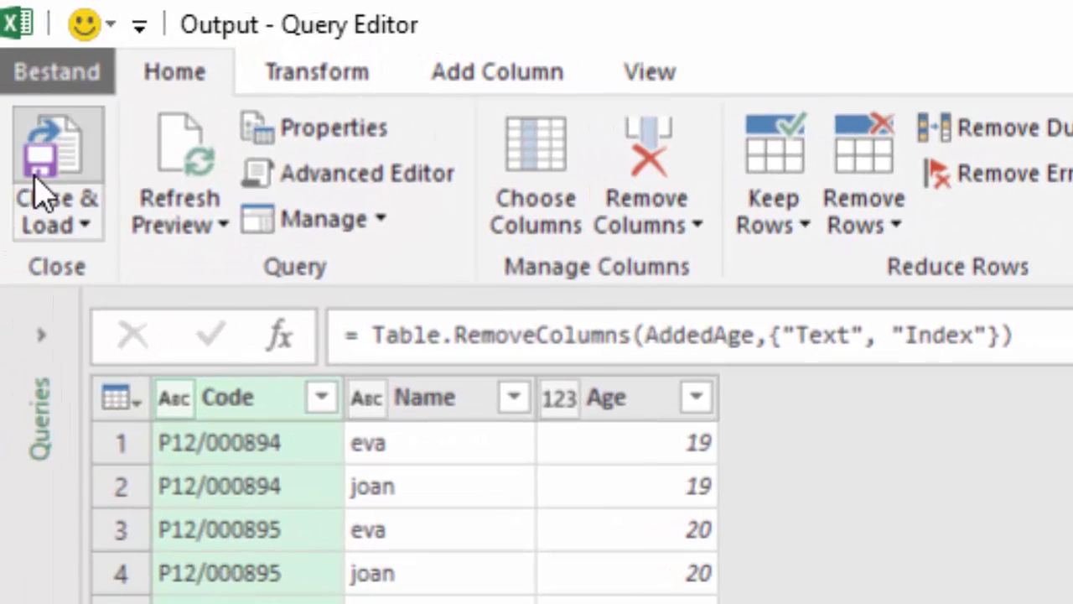
# Load the results and refresh all, so both Output and Output2 return 228 rows each
pyautogui.click(41, 187)
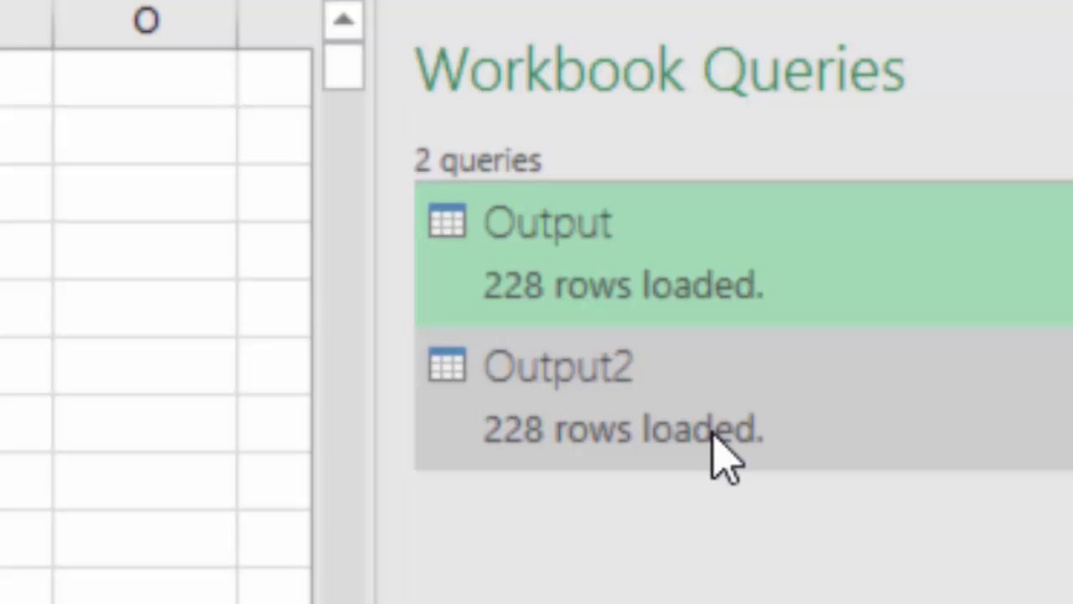
pyautogui.click(635, 396)
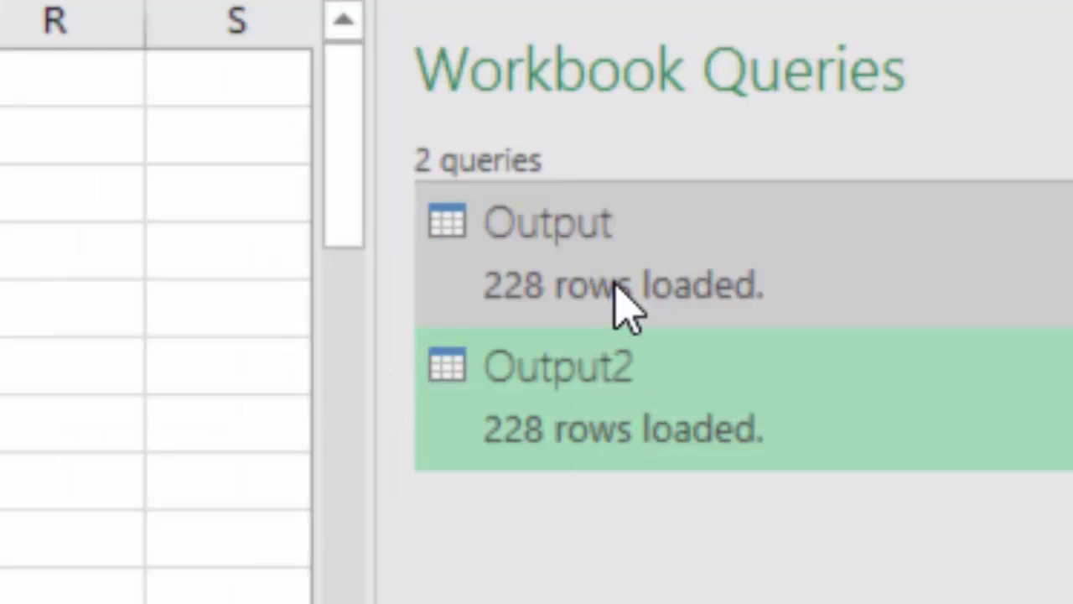
pyautogui.click(615, 281)
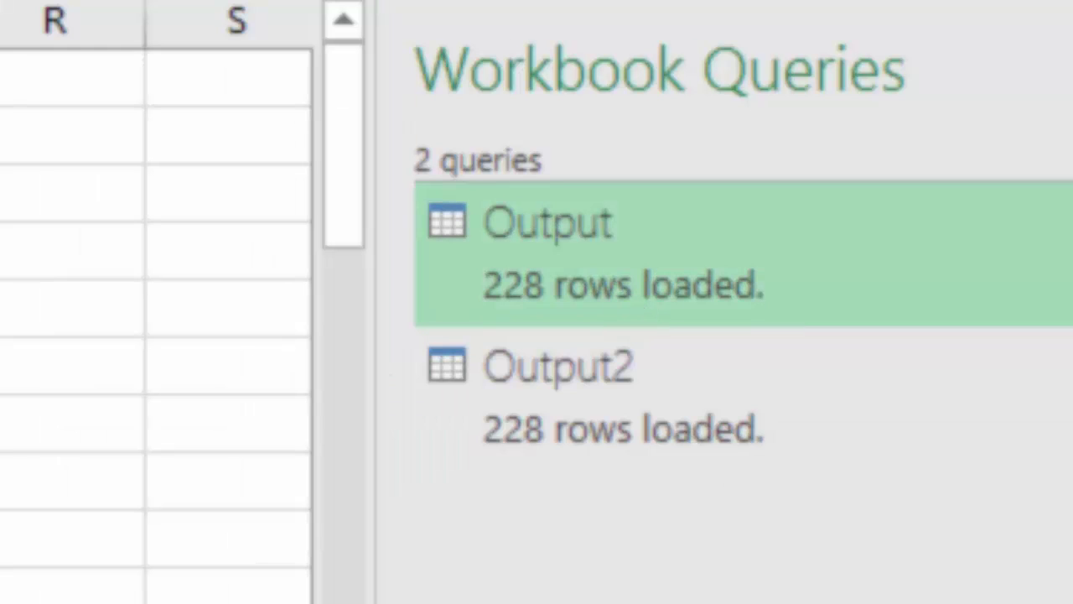
pyautogui.hotkey('ctrl', 'alt', 'F5')
# Edit the Output2 query and review its Source, Typed, RemovedBlankRows and Combined steps
pyautogui.click(592, 381)
pyautogui.rightClick(592, 382)
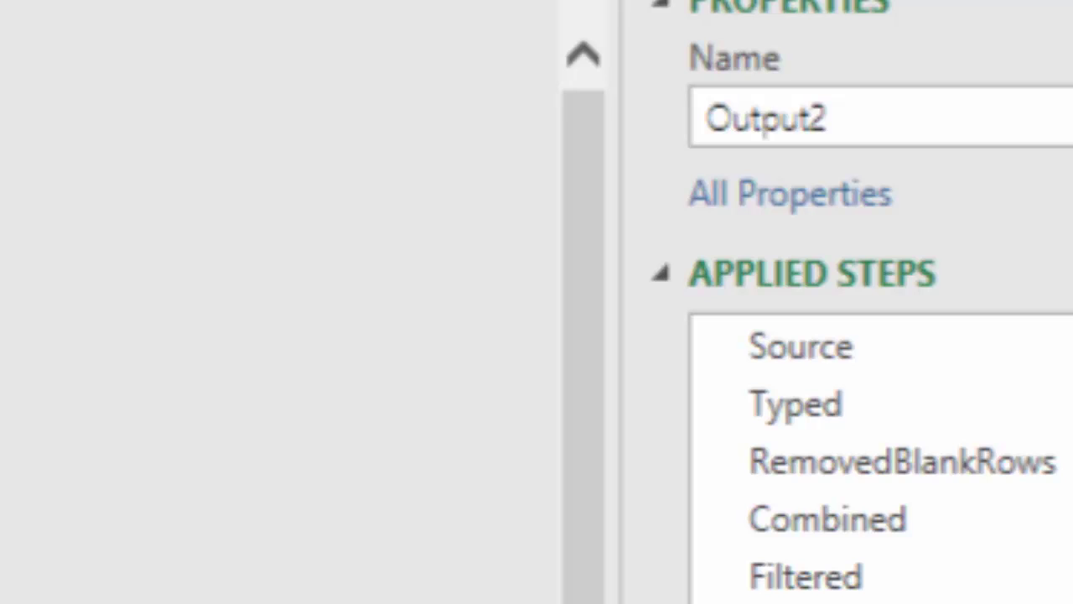
pyautogui.click(936, 220)
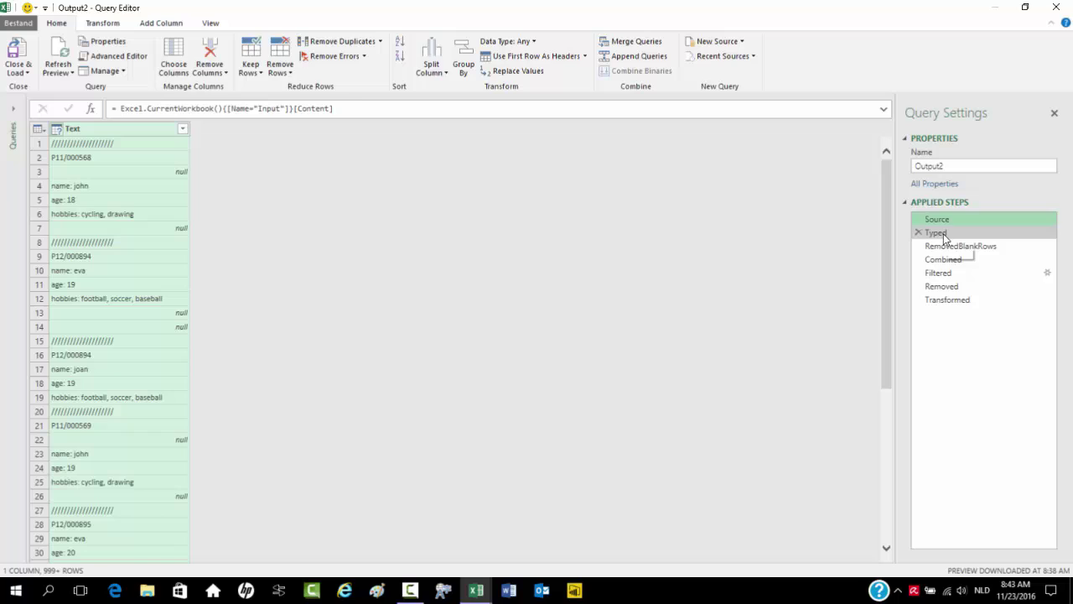
pyautogui.click(945, 237)
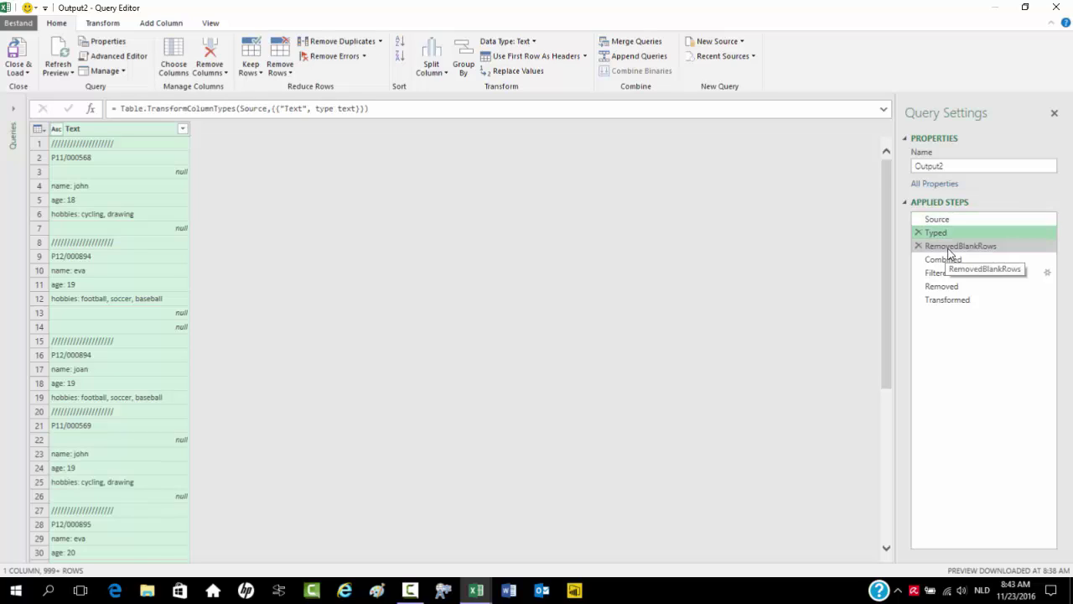
pyautogui.click(950, 250)
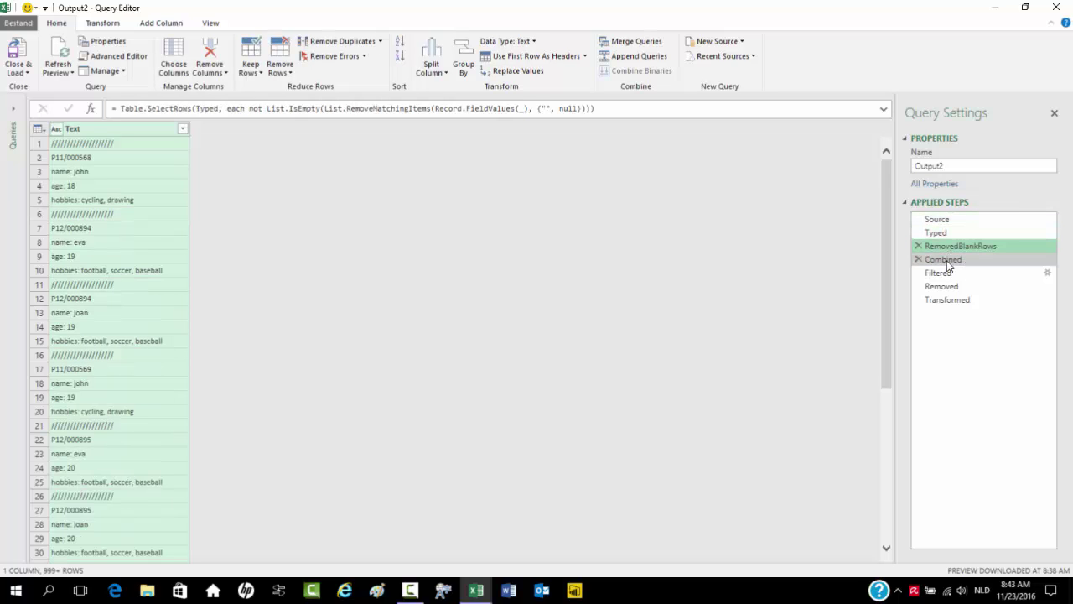
pyautogui.click(948, 261)
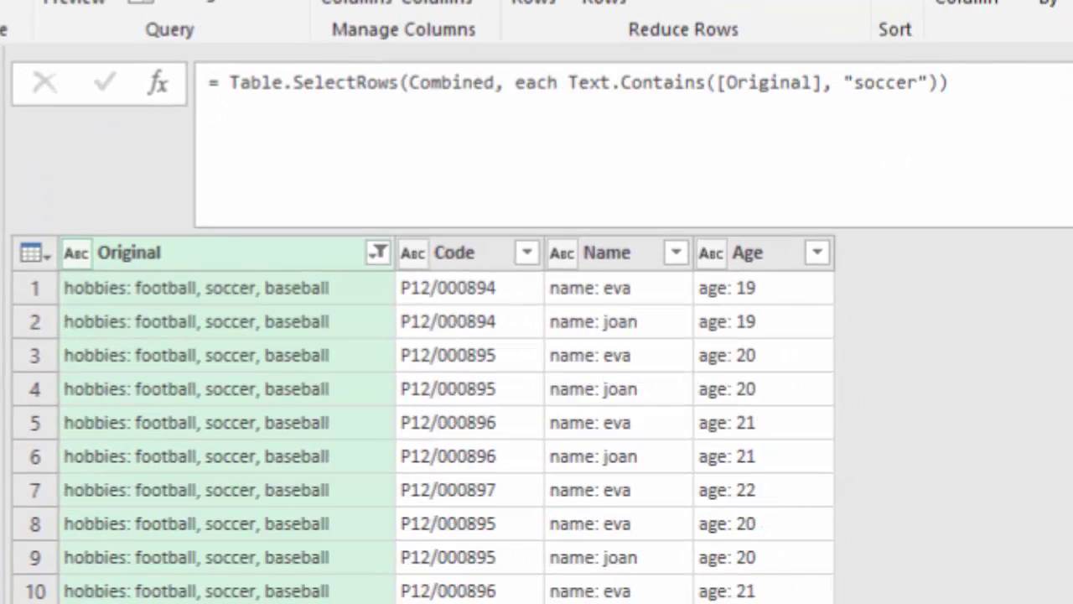
pyautogui.press('Delete')
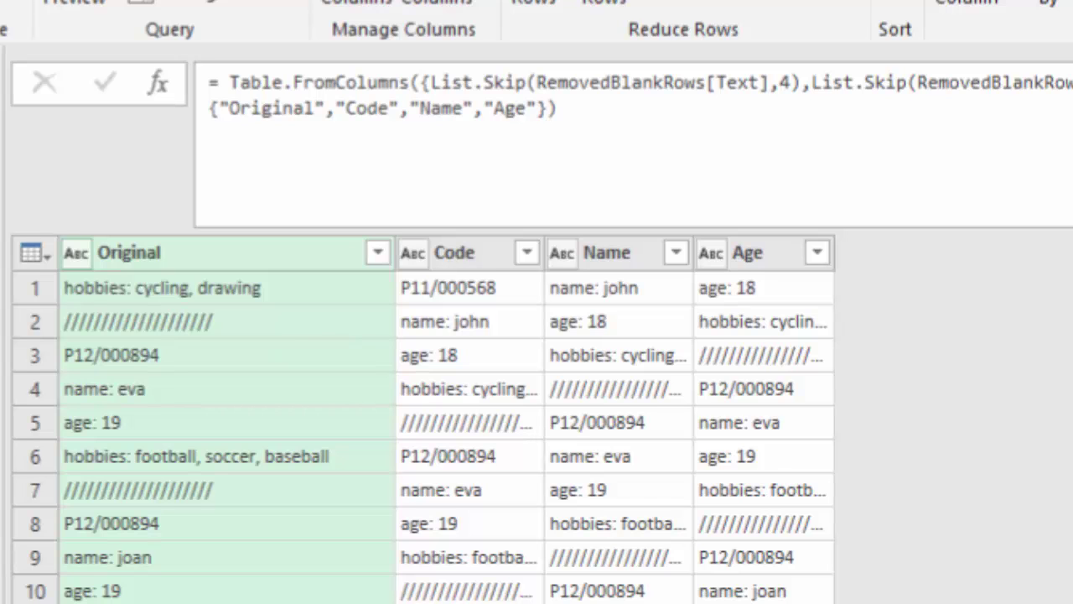
# Jump to the last rows of the data preview
pyautogui.hotkey('ctrl', 'End')
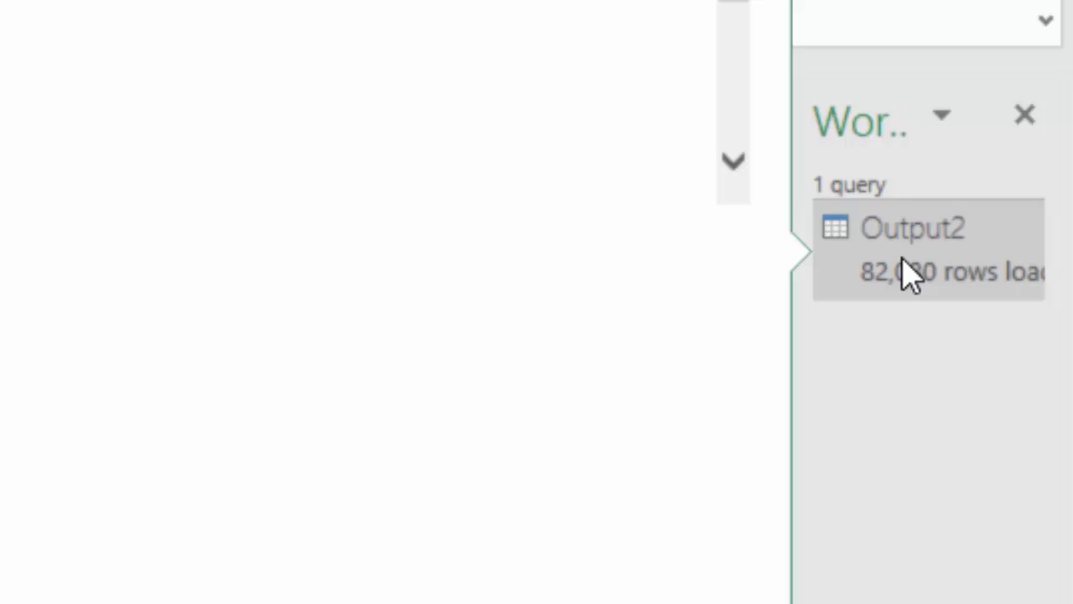
# Refresh all queries so Output2 loads 82,080 rows from the large input
pyautogui.rightClick(909, 275)
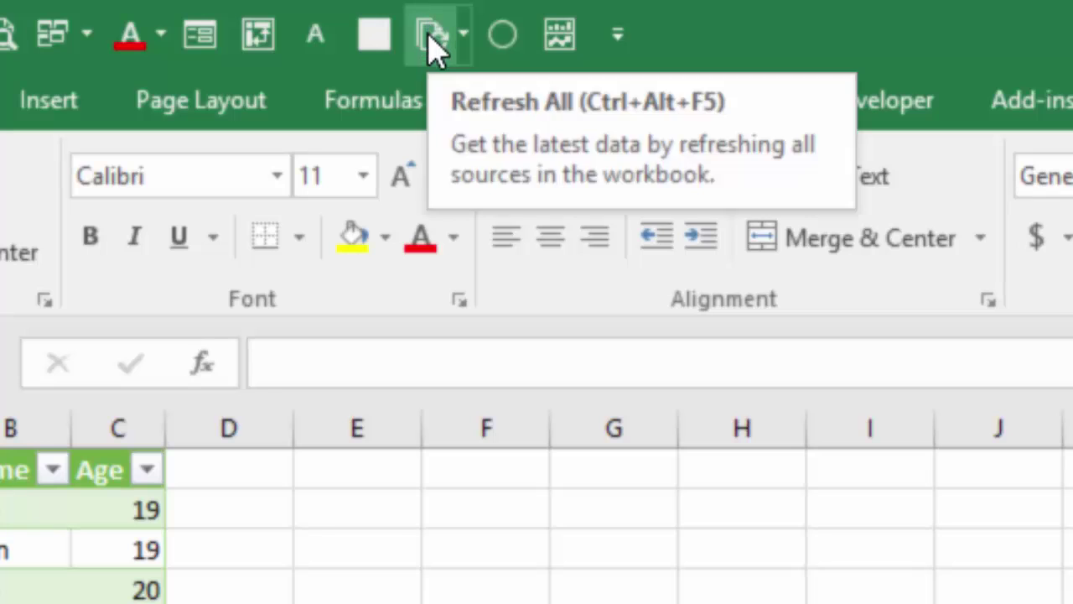
pyautogui.click(434, 35)
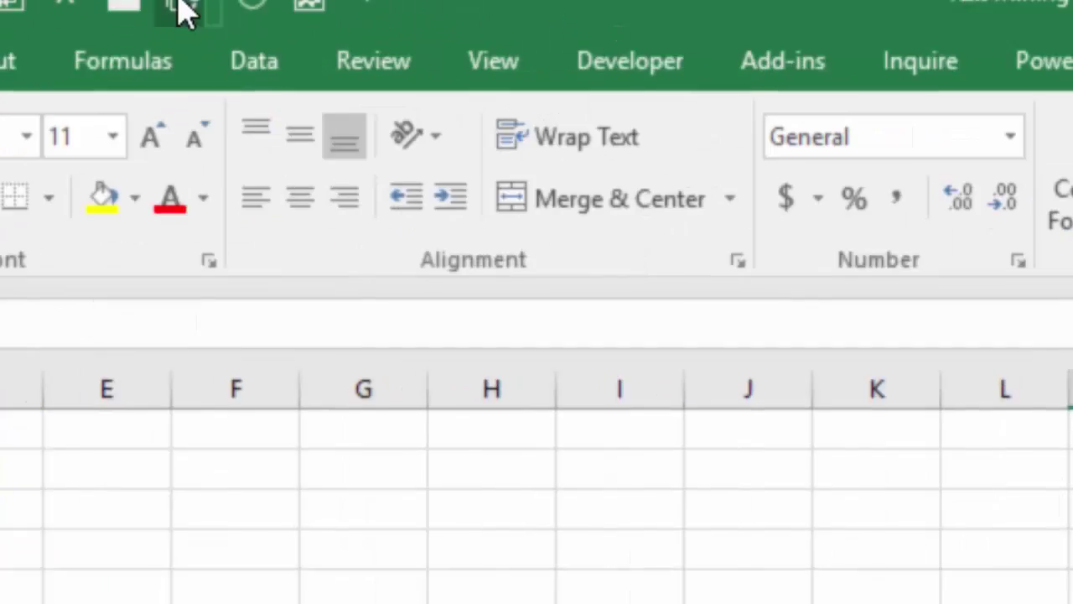